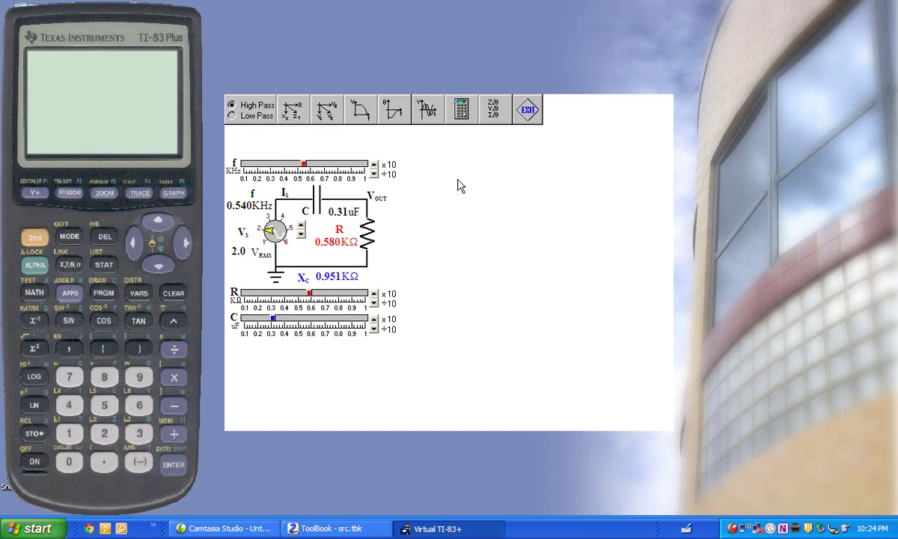
# Show the frequency response graph and place it at the lower right beside the circuit.
pyautogui.click(360, 112)
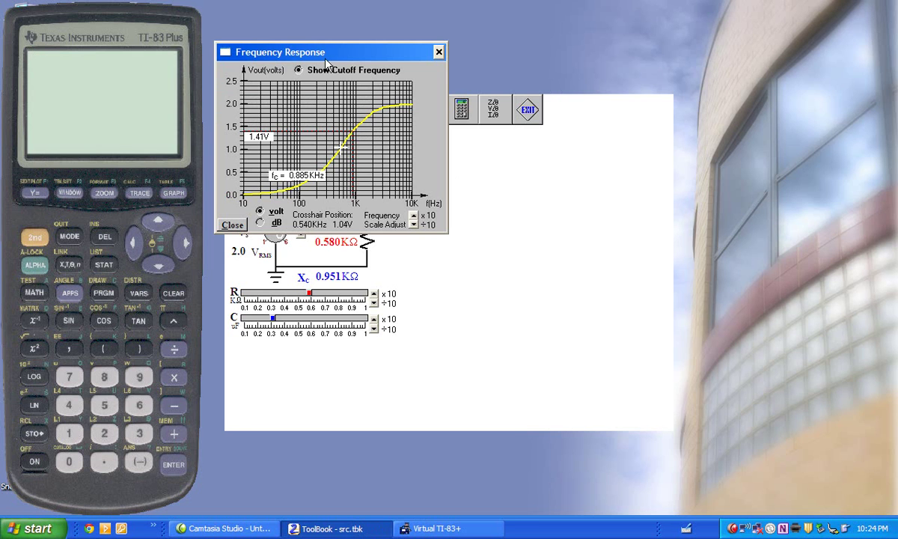
pyautogui.moveTo(325, 64); pyautogui.dragTo(535, 163)
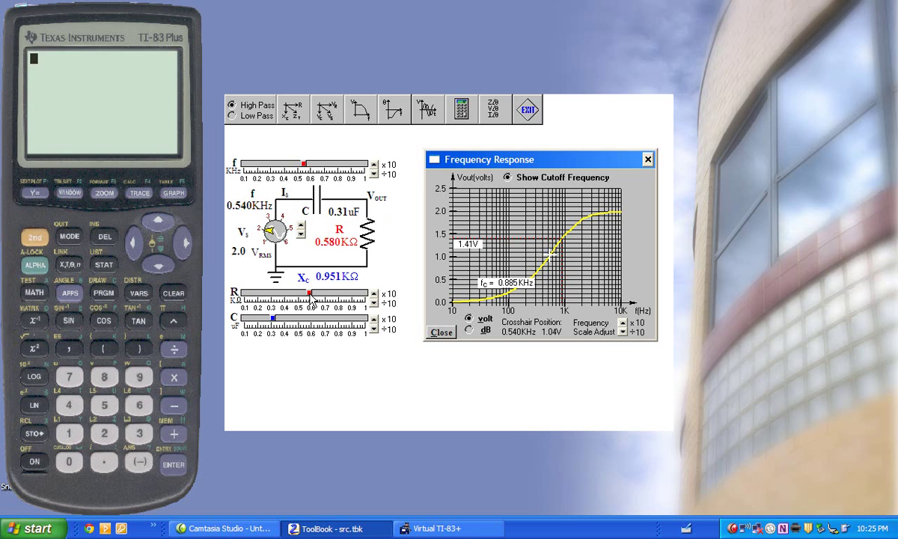
# Raise R to 1.000 KΩ and set the source frequency slider to 0.920 KHz.
pyautogui.moveTo(312, 298); pyautogui.dragTo(371, 298)
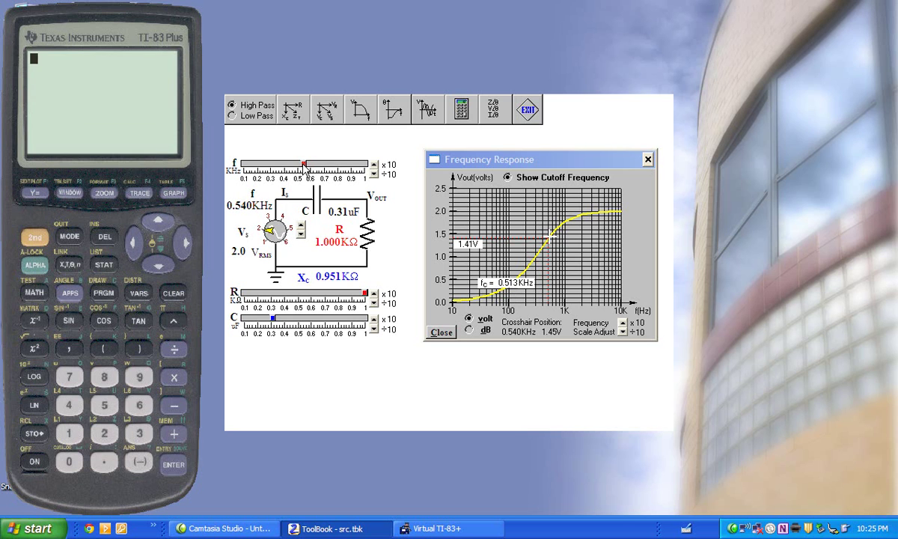
pyautogui.moveTo(304, 166); pyautogui.dragTo(266, 169)
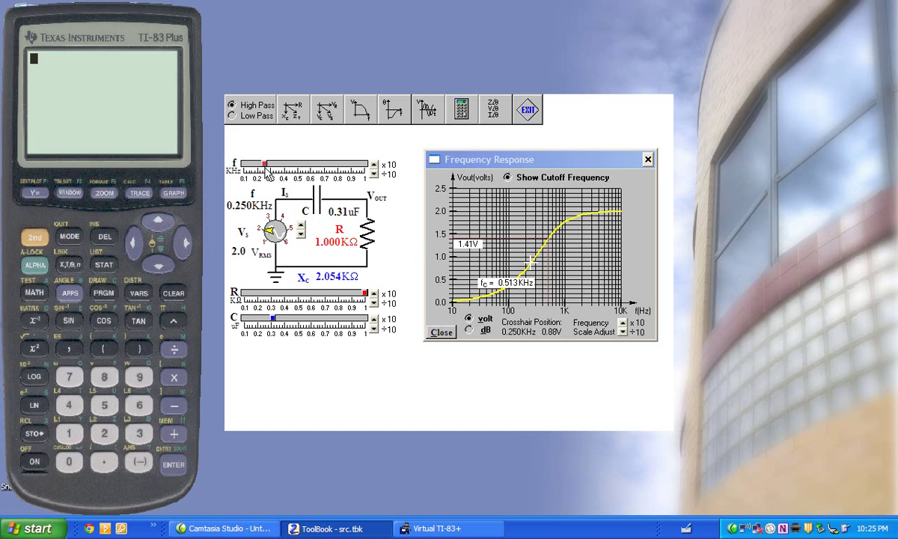
pyautogui.moveTo(267, 168); pyautogui.dragTo(356, 169)
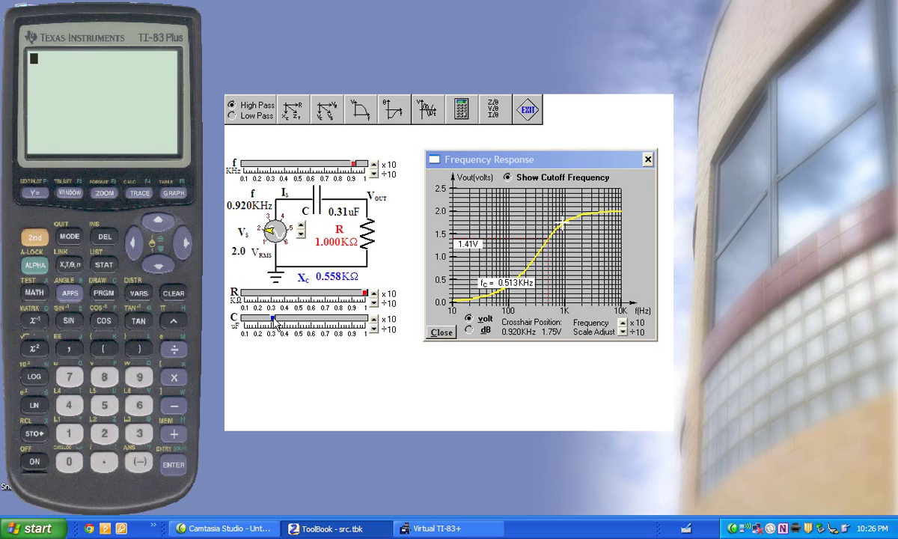
# Adjust the C slider, passing 0.42 uF, until capacitance reads 0.24 uF.
pyautogui.moveTo(275, 320); pyautogui.dragTo(256, 321)
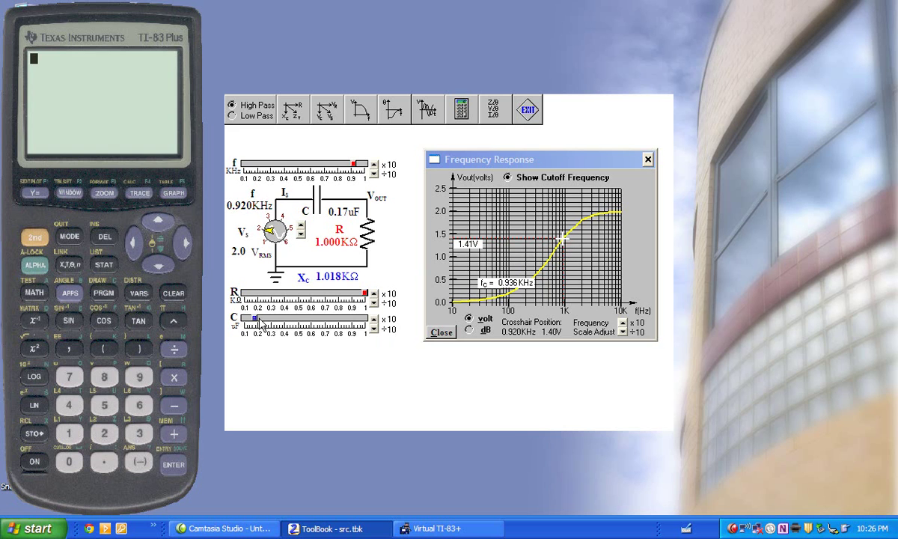
pyautogui.moveTo(258, 320); pyautogui.dragTo(291, 322)
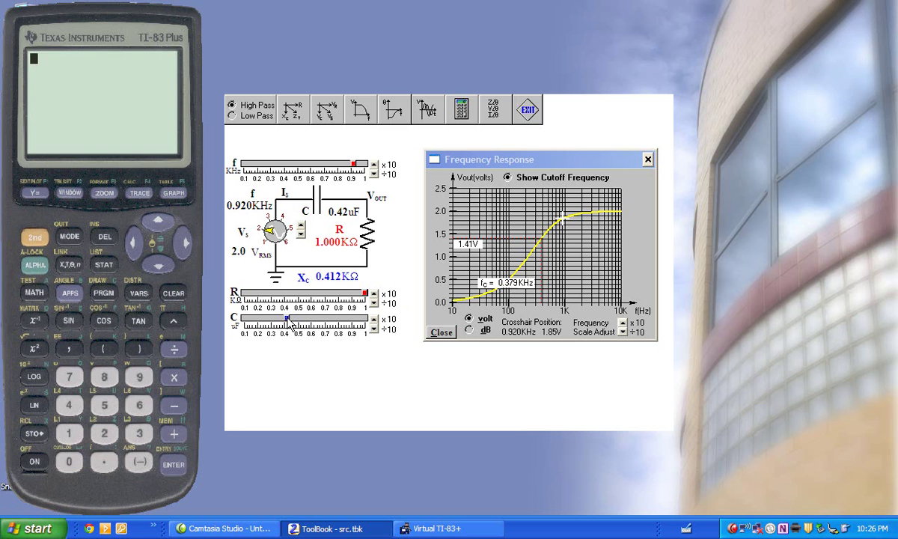
pyautogui.moveTo(289, 319); pyautogui.dragTo(264, 321)
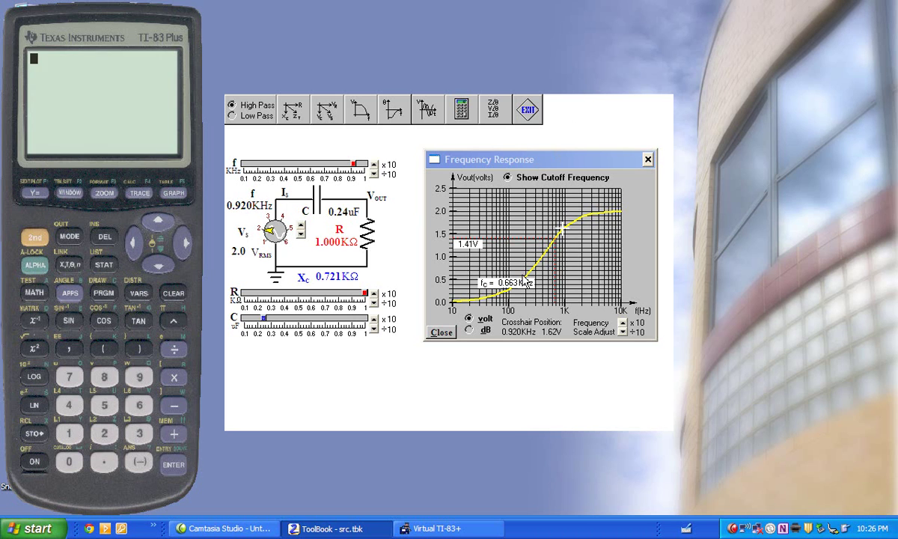
# Switch the Frequency Response display to dB, showing -1.8 dB at 0.920 KHz.
pyautogui.click(469, 330)
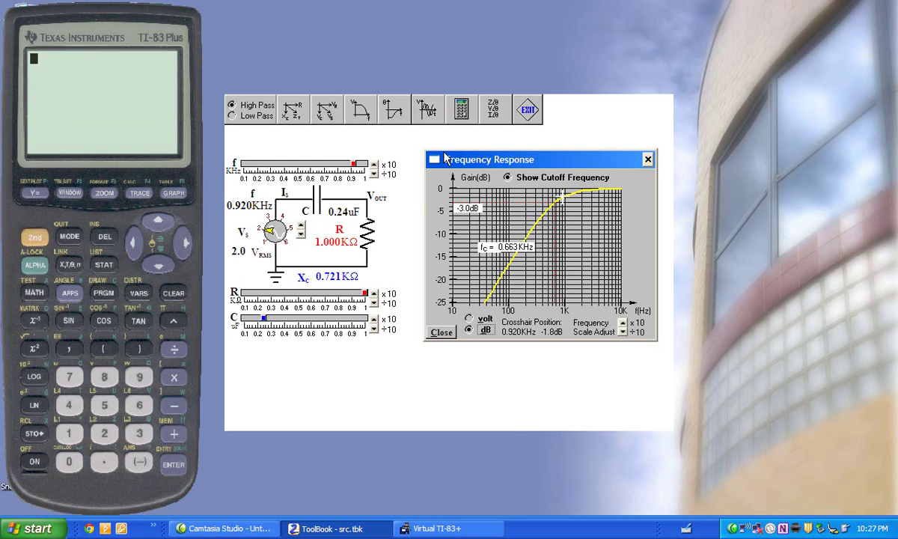
# Show the Calculations window beside the top-right graph, then lower R to 0.840 KΩ.
pyautogui.click(461, 109)
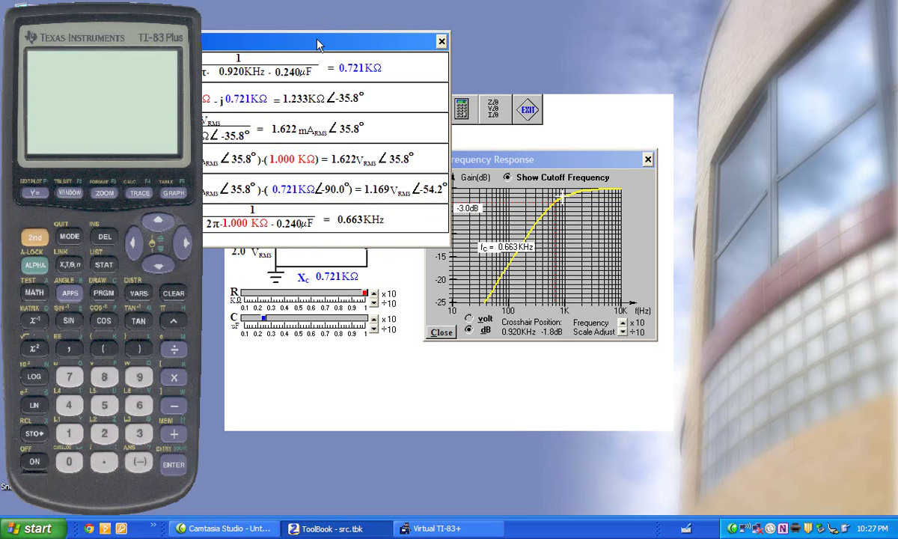
pyautogui.moveTo(318, 41); pyautogui.dragTo(618, 243)
pyautogui.click(553, 160)
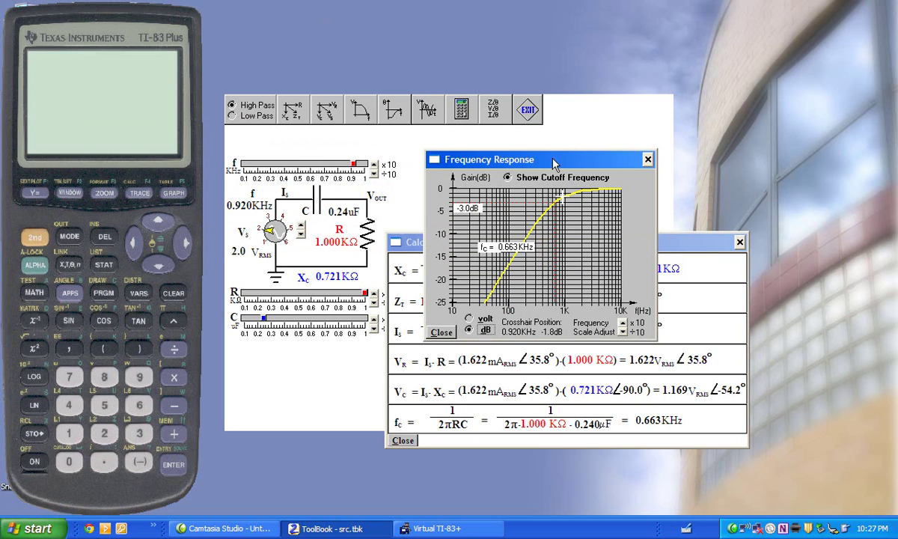
pyautogui.moveTo(553, 160); pyautogui.dragTo(717, 41)
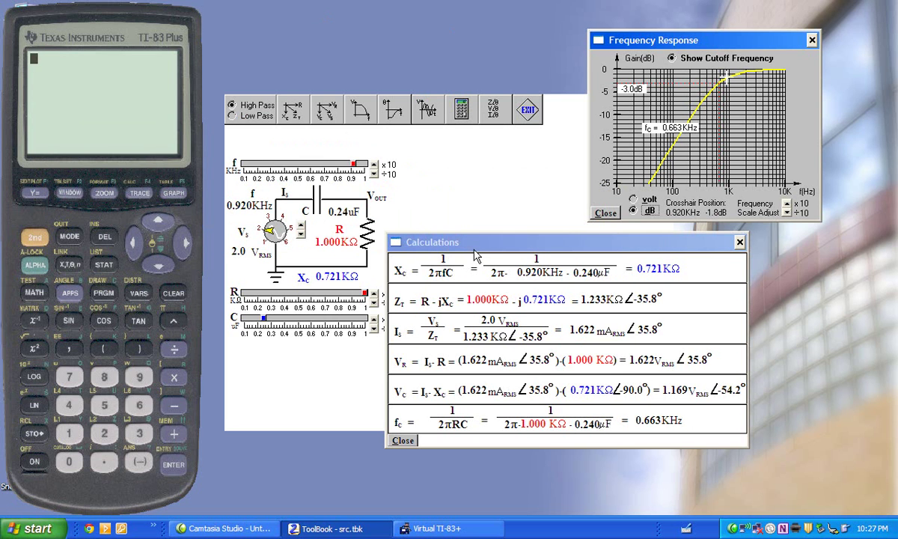
pyautogui.moveTo(449, 242); pyautogui.dragTo(506, 241)
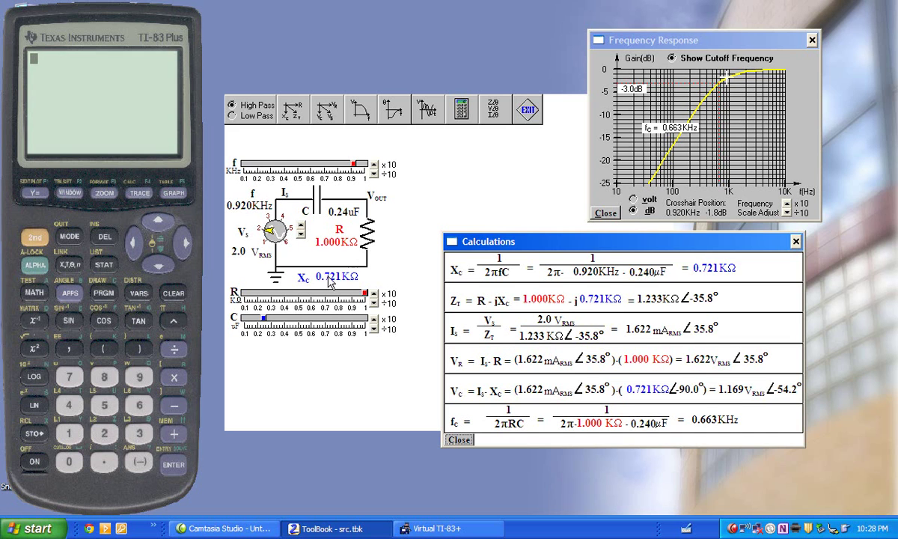
pyautogui.moveTo(364, 293); pyautogui.dragTo(346, 298)
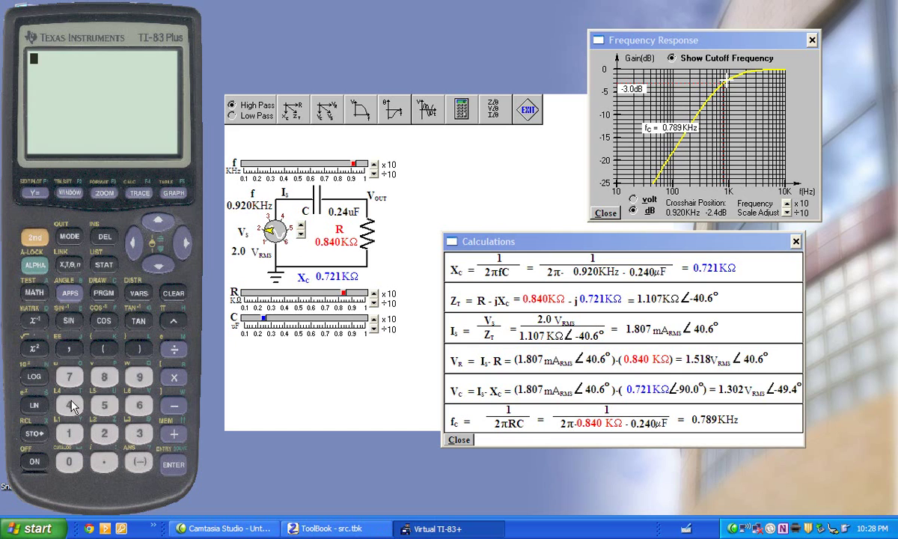
# Enter 1/(2*π*920 on the TI-83, using 2nd for π.
pyautogui.click(69, 435)
pyautogui.click(170, 348)
pyautogui.click(106, 349)
pyautogui.click(103, 433)
pyautogui.click(169, 380)
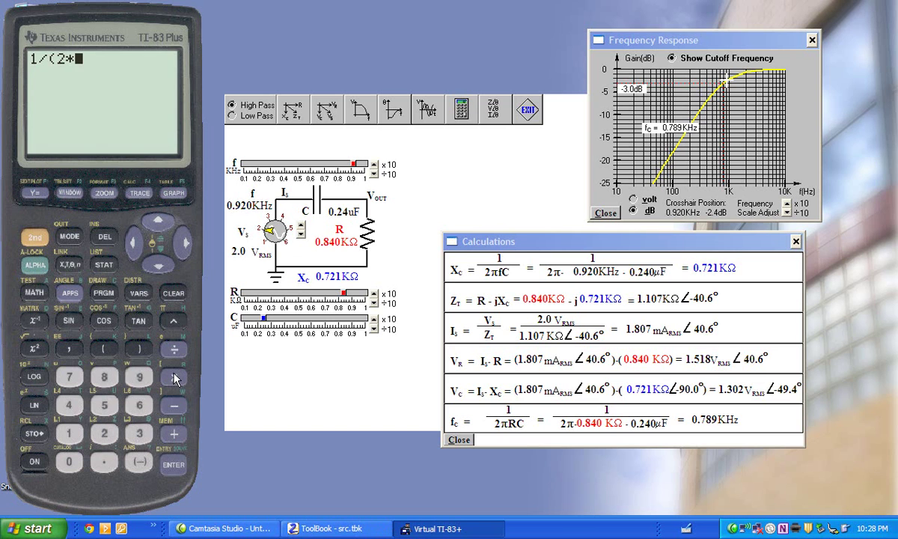
pyautogui.click(38, 235)
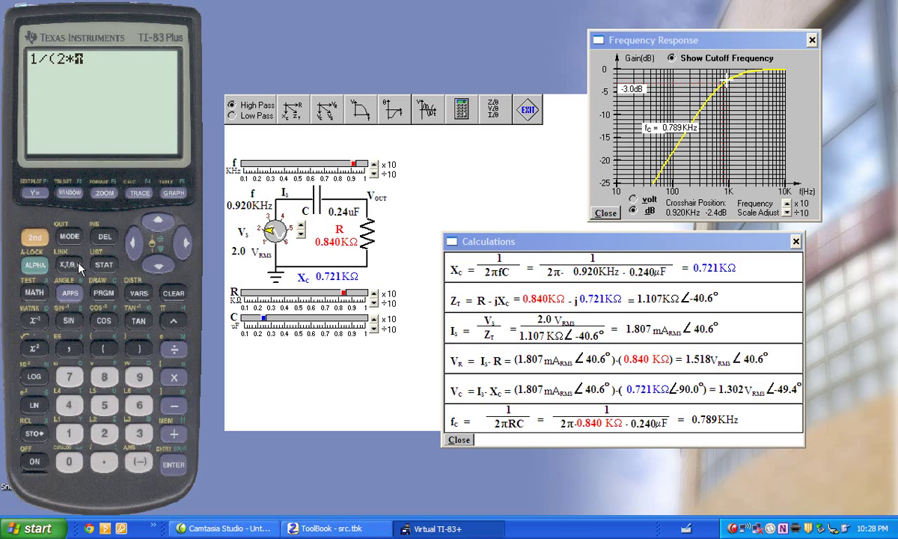
pyautogui.click(173, 320)
pyautogui.click(175, 380)
pyautogui.click(139, 378)
pyautogui.click(104, 431)
pyautogui.click(70, 458)
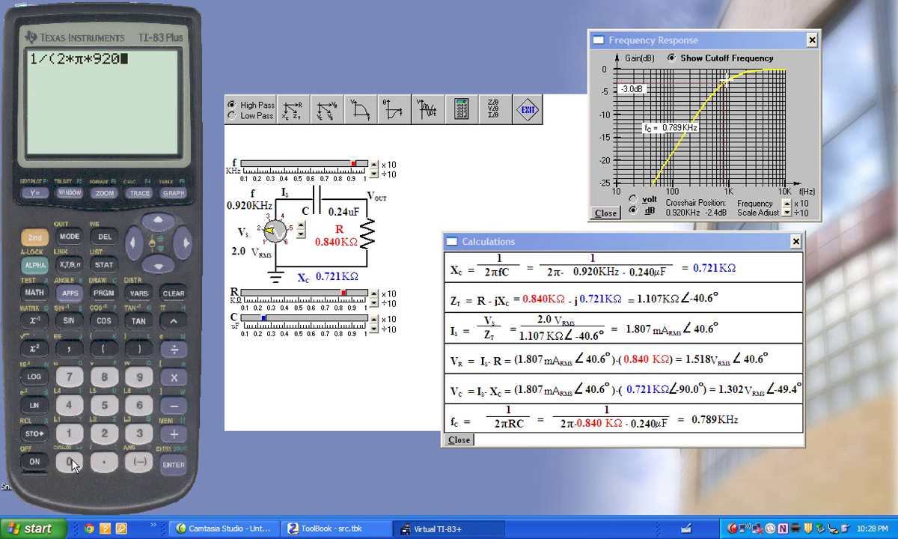
# Finish with *.24E-6), closing the parenthesis, and evaluate to 720.810.
pyautogui.click(174, 382)
pyautogui.click(106, 463)
pyautogui.click(104, 432)
pyautogui.click(68, 405)
pyautogui.click(33, 243)
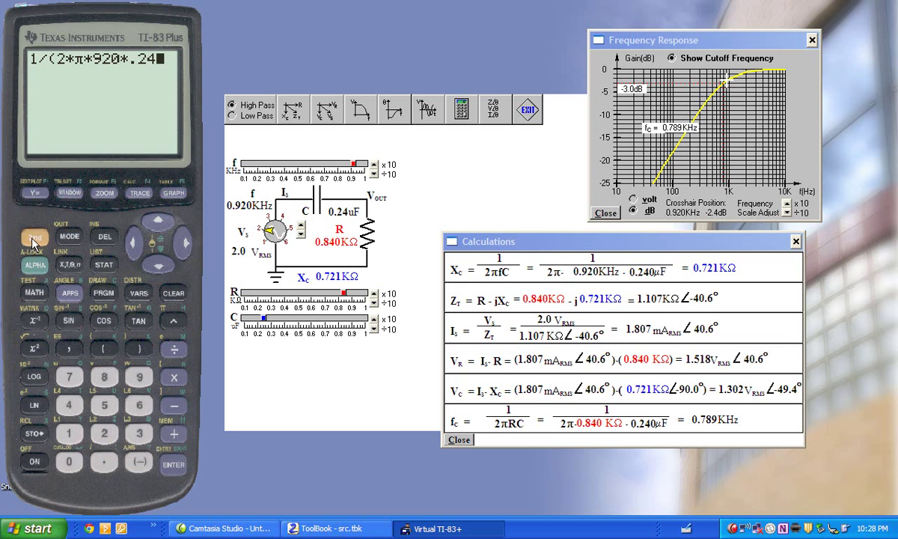
pyautogui.click(67, 339)
pyautogui.click(139, 462)
pyautogui.click(137, 411)
pyautogui.click(134, 347)
pyautogui.click(172, 463)
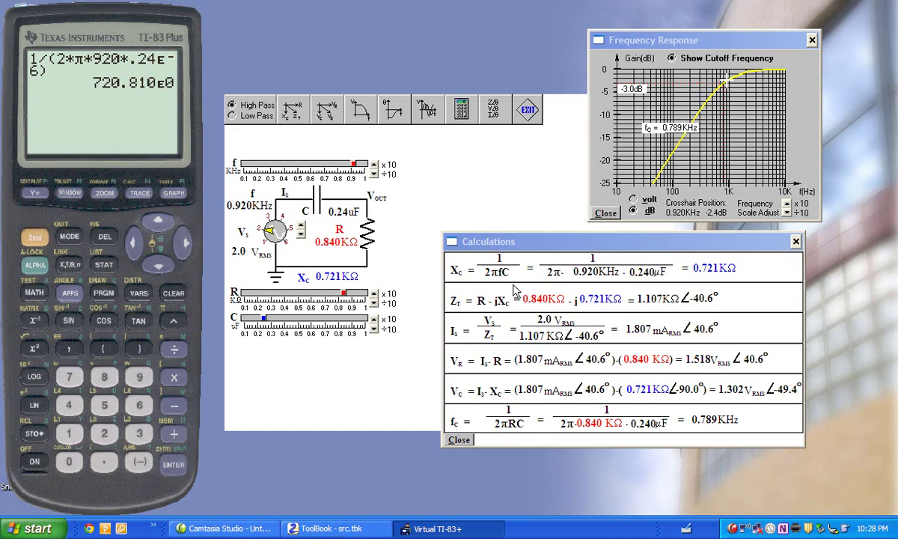
# Shift the Calculations window down-right and place the new Data window beside it.
pyautogui.moveTo(514, 252); pyautogui.dragTo(590, 306)
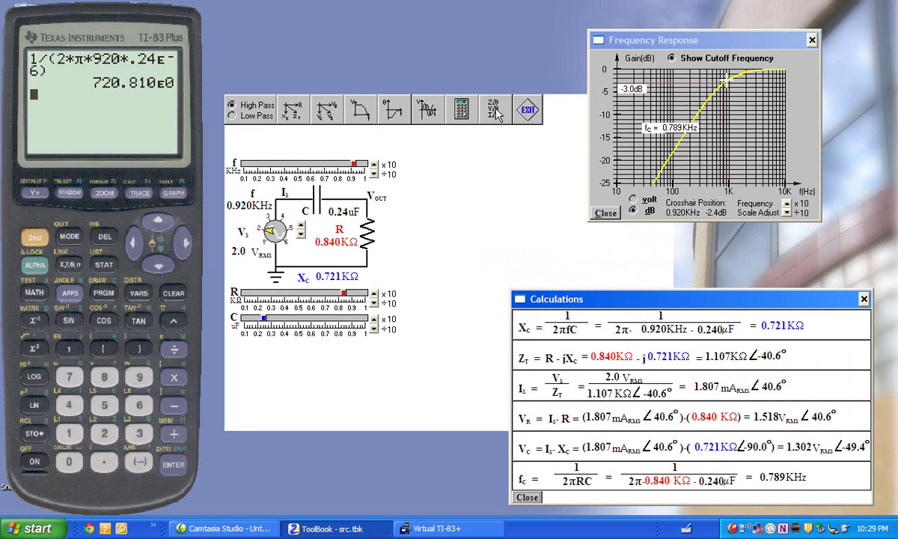
pyautogui.click(495, 110)
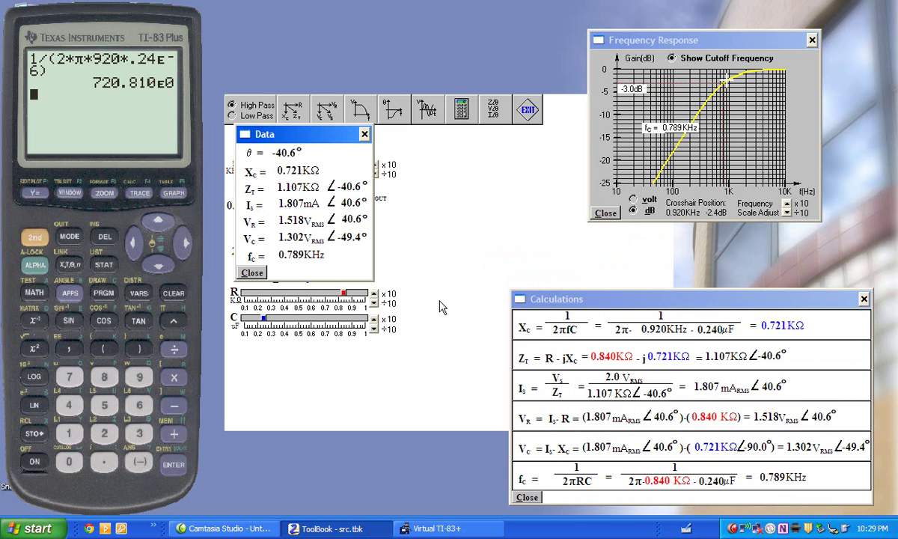
pyautogui.moveTo(453, 357); pyautogui.dragTo(456, 362)
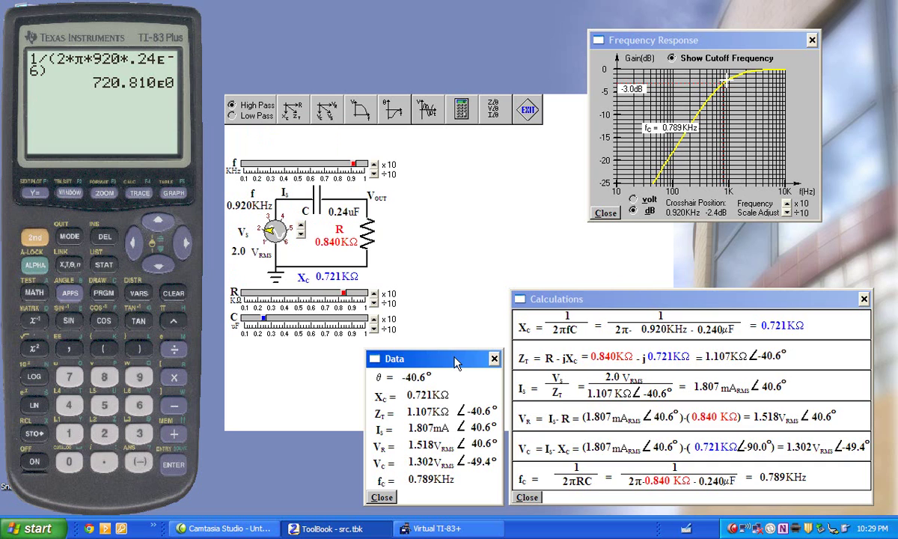
# Show the voltage sine-wave diagram, moving it and the frequency response plot rightward.
pyautogui.click(428, 110)
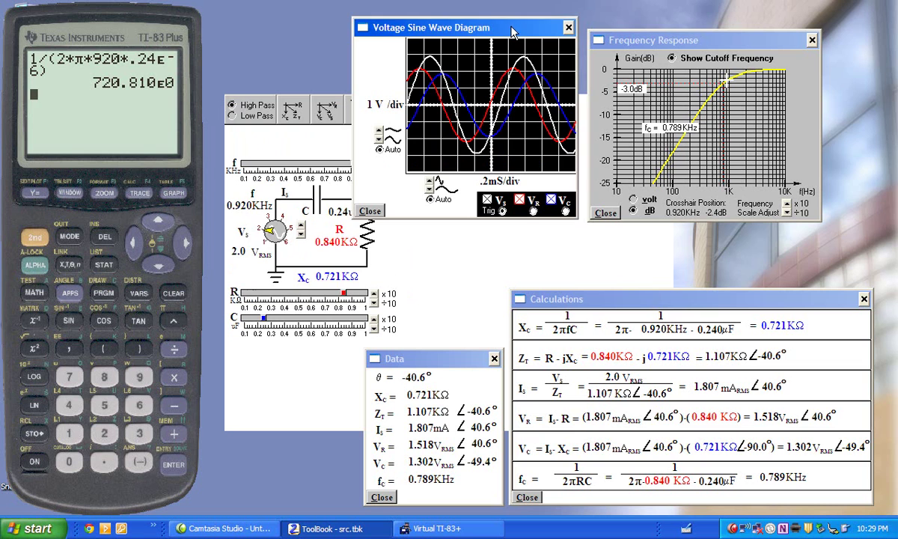
pyautogui.moveTo(591, 42); pyautogui.dragTo(651, 28)
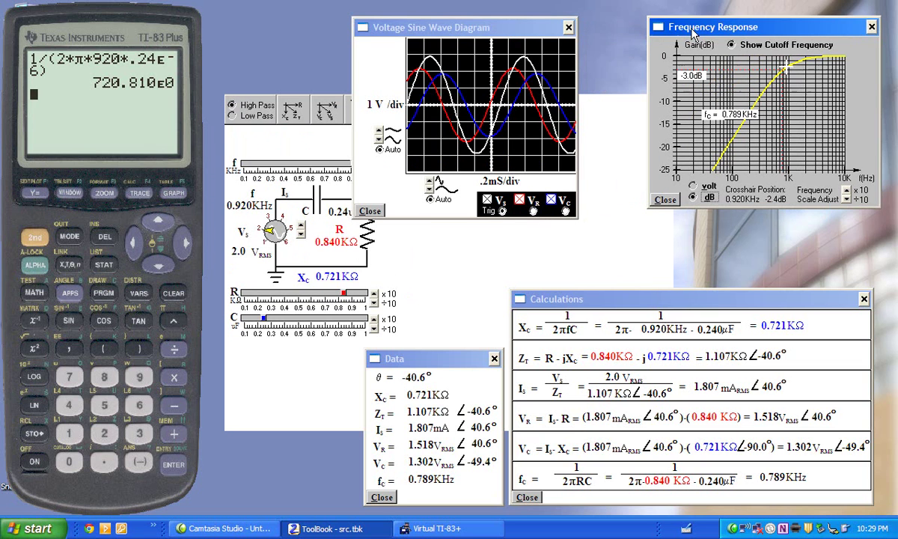
pyautogui.moveTo(513, 31); pyautogui.dragTo(566, 34)
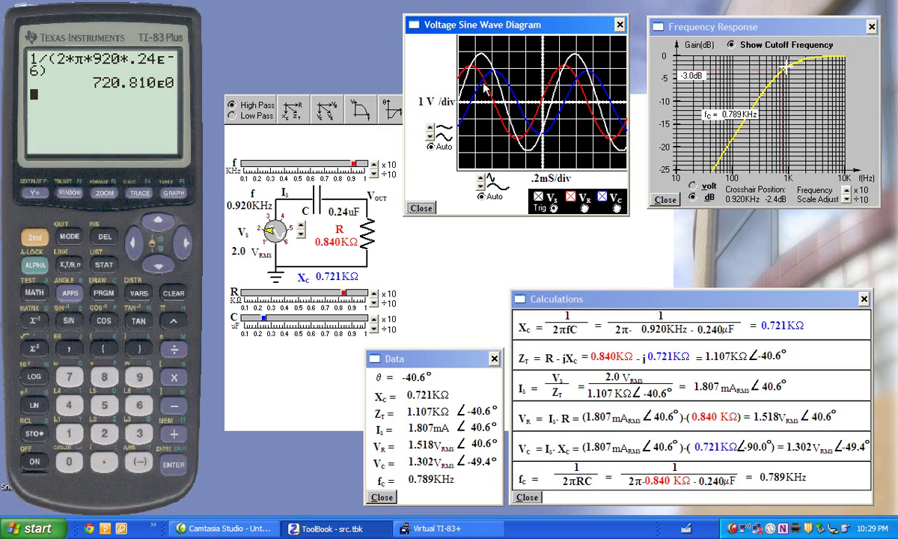
# Lower the source frequency to 0.850 KHz and toggle the Vc waveform off and back on.
pyautogui.click(355, 168)
pyautogui.moveTo(356, 169); pyautogui.dragTo(348, 170)
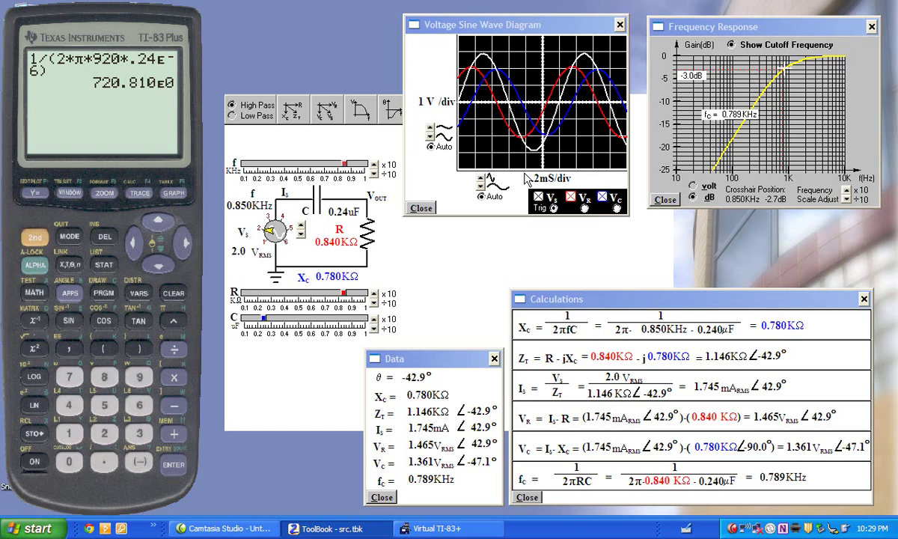
pyautogui.click(603, 198)
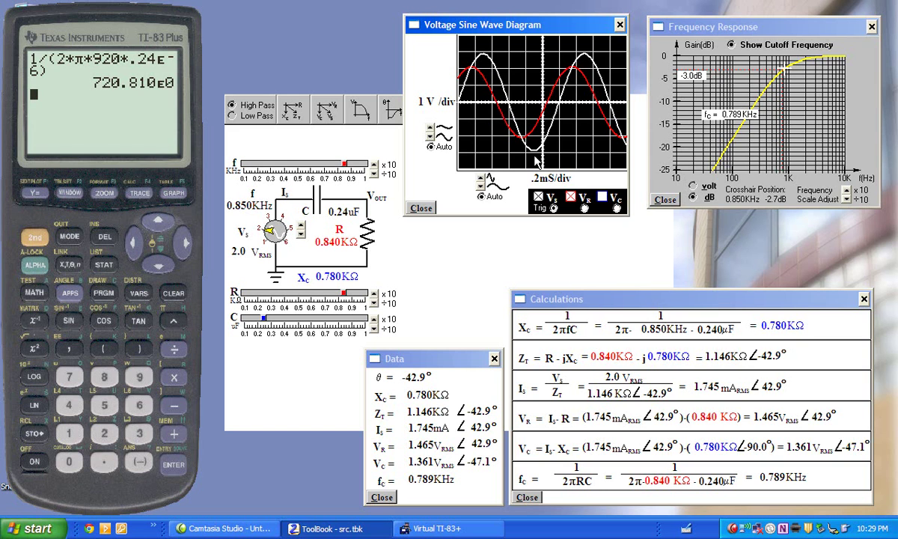
pyautogui.click(603, 198)
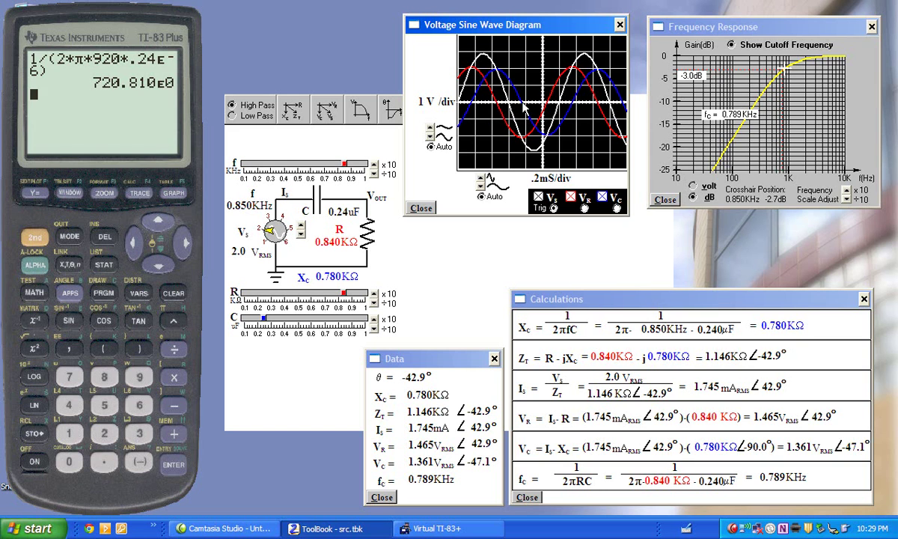
pyautogui.moveTo(517, 29); pyautogui.dragTo(554, 28)
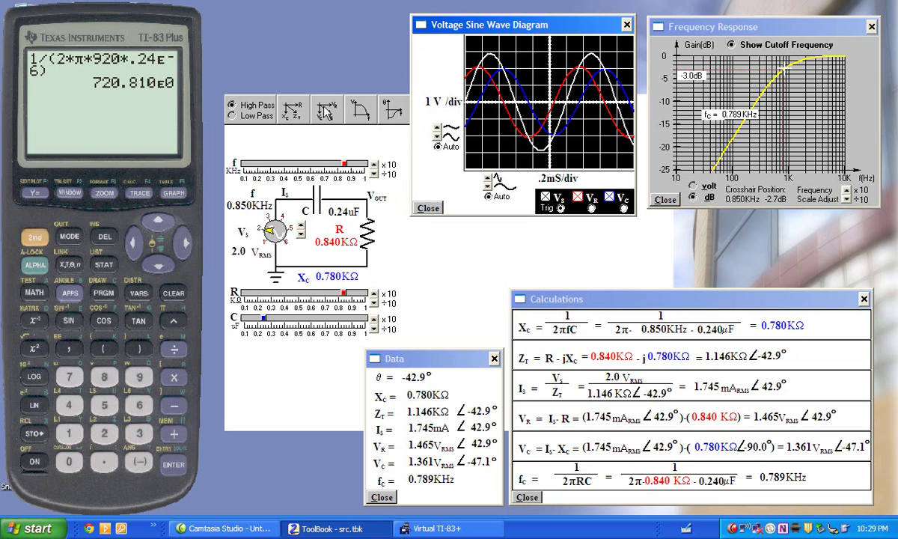
# Place the impedance phasor diagram at lower left, then set R to 0.600 KΩ and f to 0.770 KHz.
pyautogui.click(296, 110)
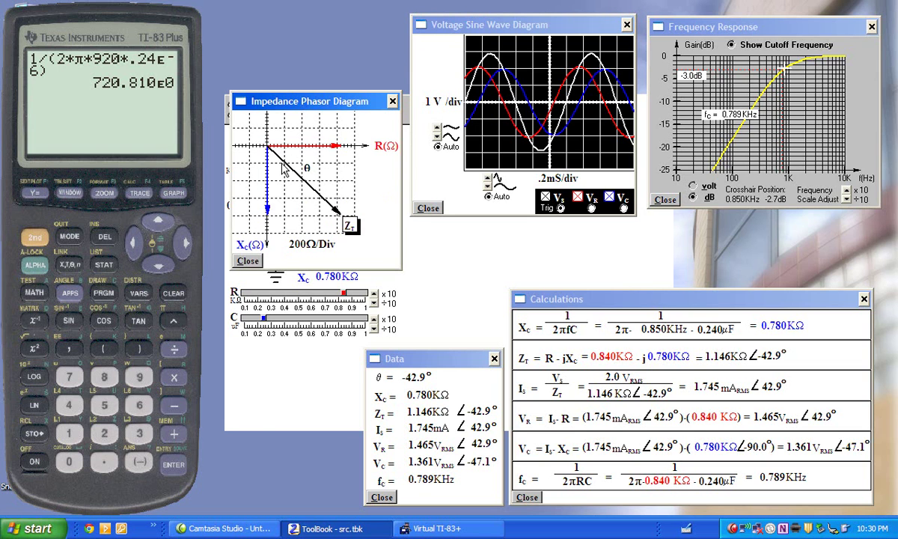
pyautogui.moveTo(304, 104); pyautogui.dragTo(249, 352)
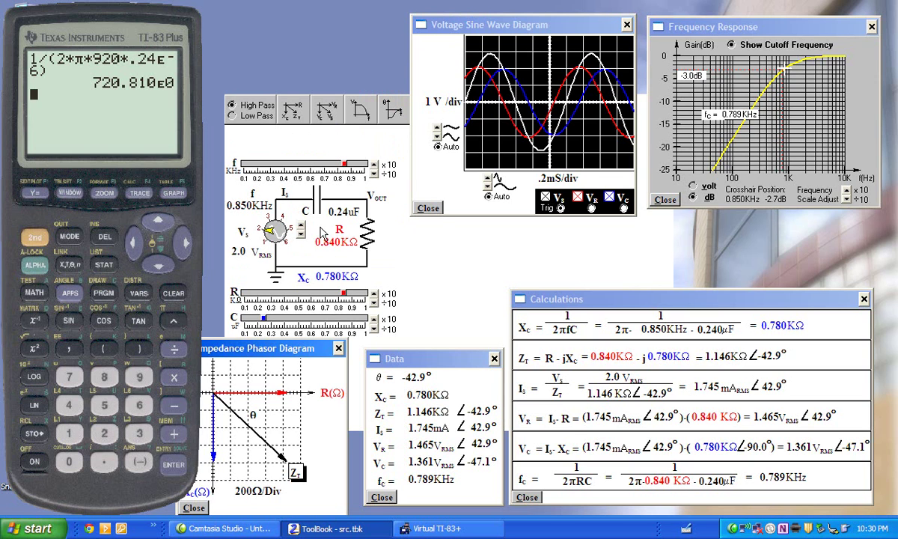
pyautogui.moveTo(342, 297); pyautogui.dragTo(311, 297)
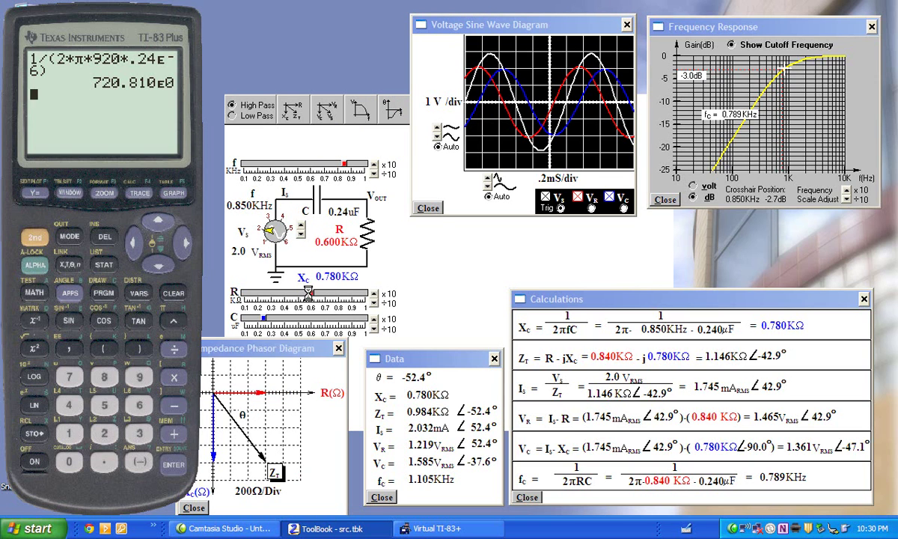
pyautogui.moveTo(344, 165)
pyautogui.mouseDown()
pyautogui.moveTo(324, 166)
pyautogui.moveTo(336, 165)
pyautogui.mouseUp()
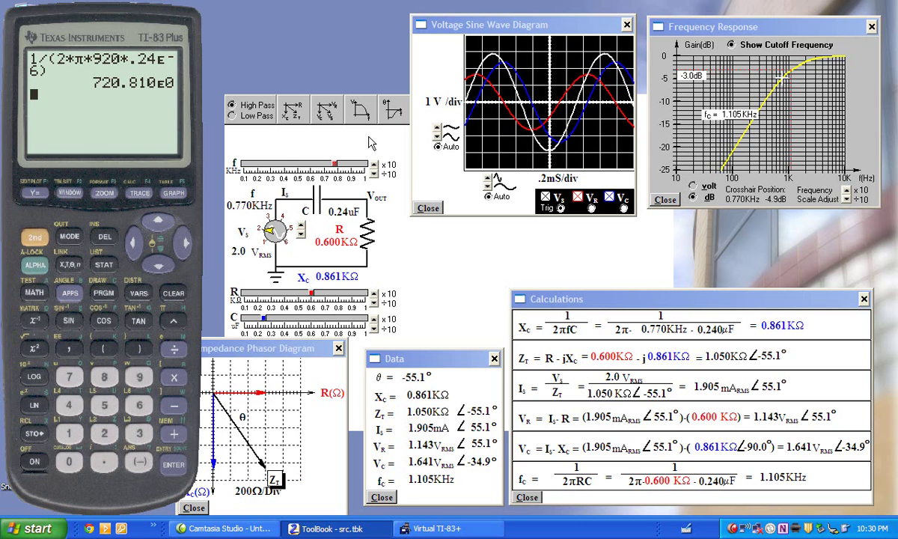
# Close the frequency response, sine-wave and angular response plots; place the voltage phasor diagram at right.
pyautogui.click(363, 110)
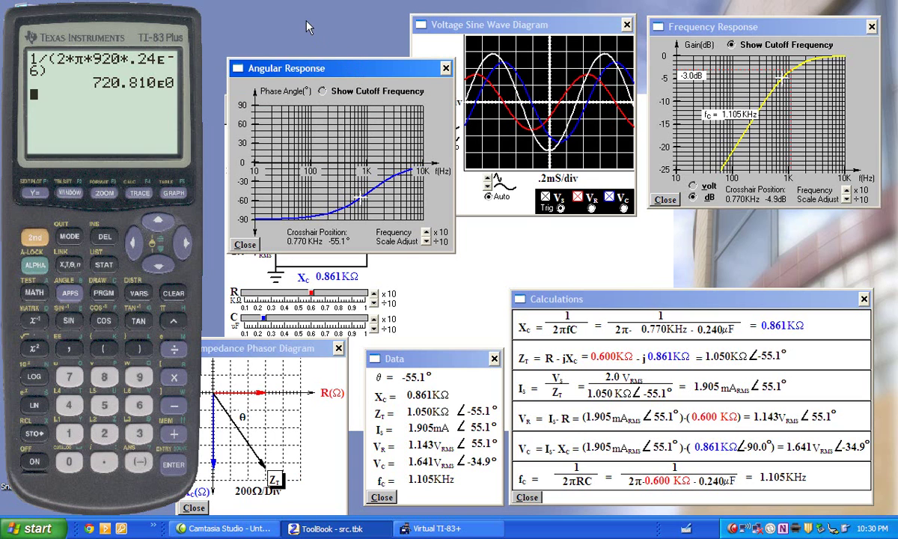
pyautogui.moveTo(355, 72); pyautogui.dragTo(309, 25)
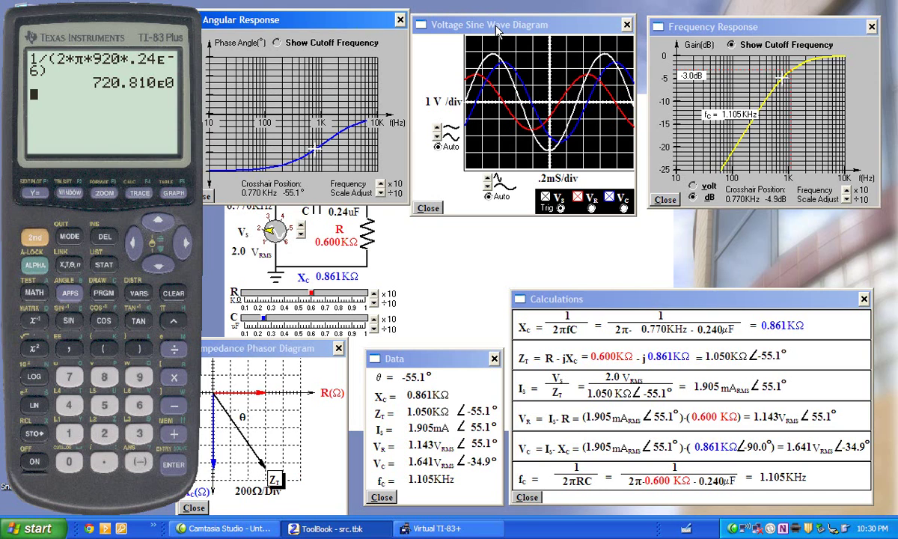
pyautogui.click(871, 26)
pyautogui.click(627, 28)
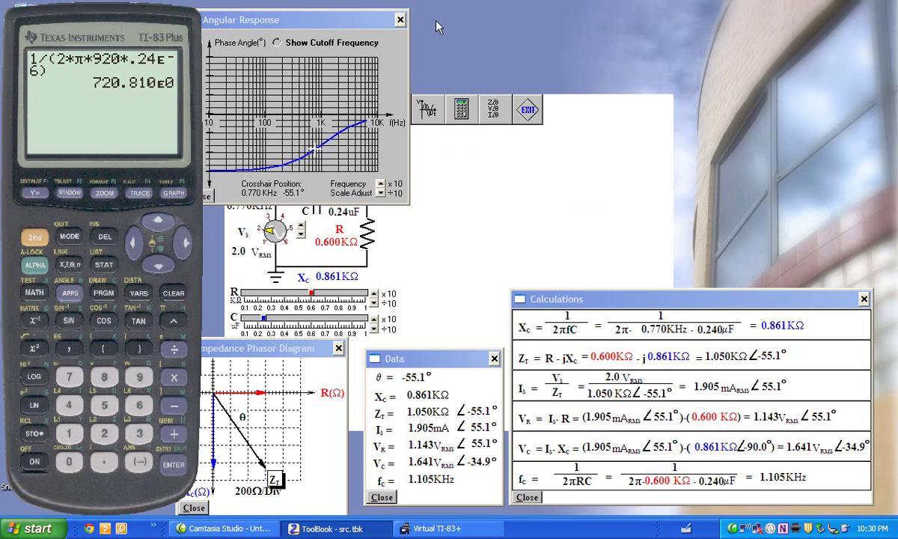
pyautogui.click(401, 19)
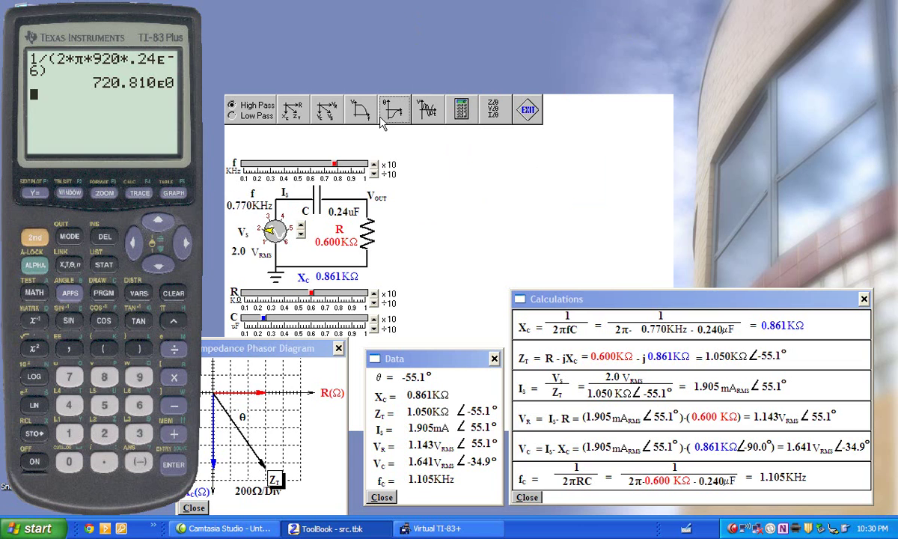
pyautogui.click(321, 106)
pyautogui.moveTo(328, 91); pyautogui.dragTo(672, 78)
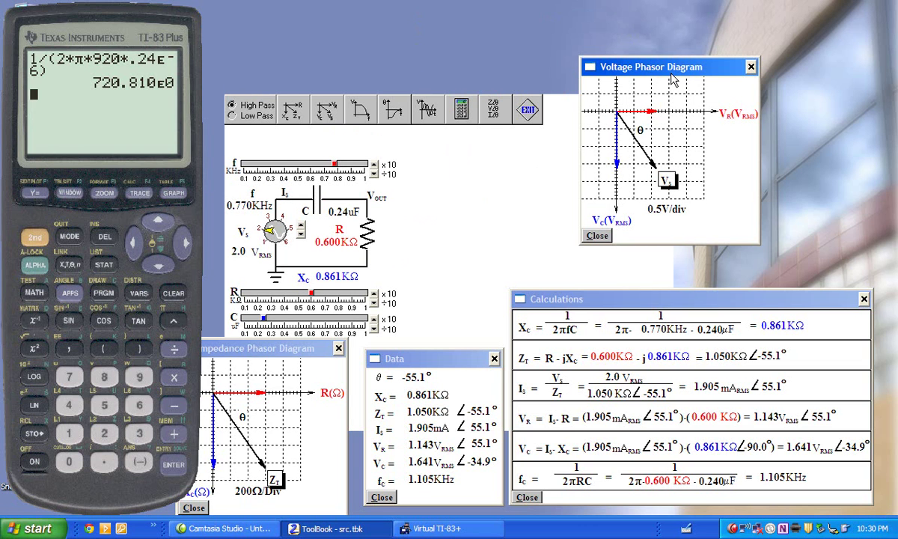